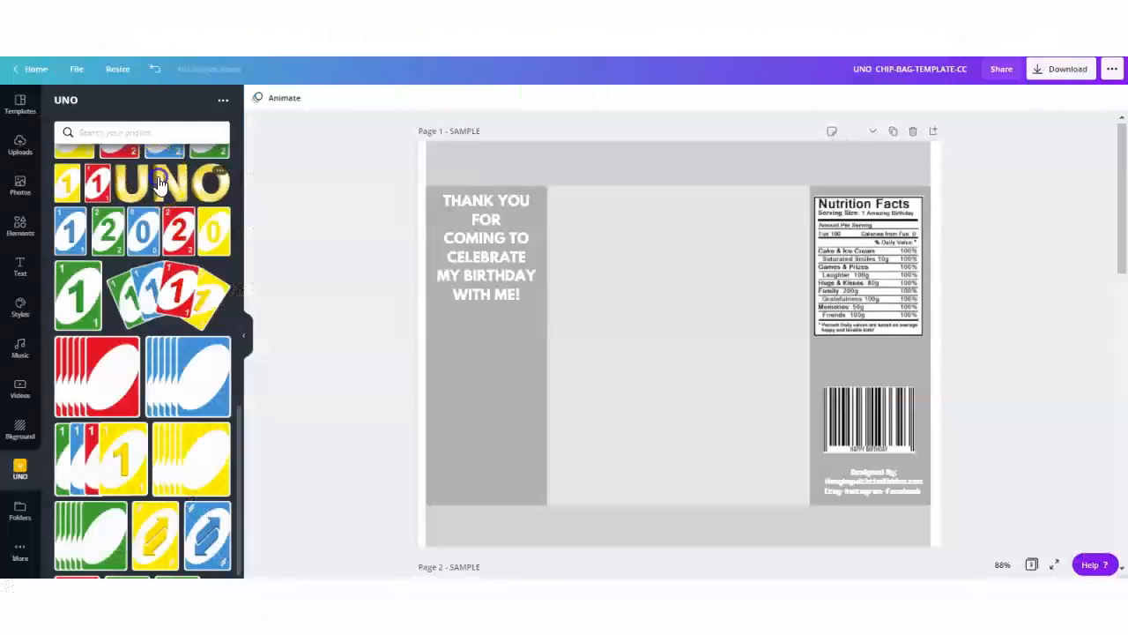
Place the gold UNO lettering on the blank centre panel of page 1 and enlarge it to span the panel's width
drag(852, 283, 718, 302)
drag(630, 371, 668, 345)
drag(556, 370, 552, 373)
Fill the centre panel behind the UNO lettering with black
click(721, 227)
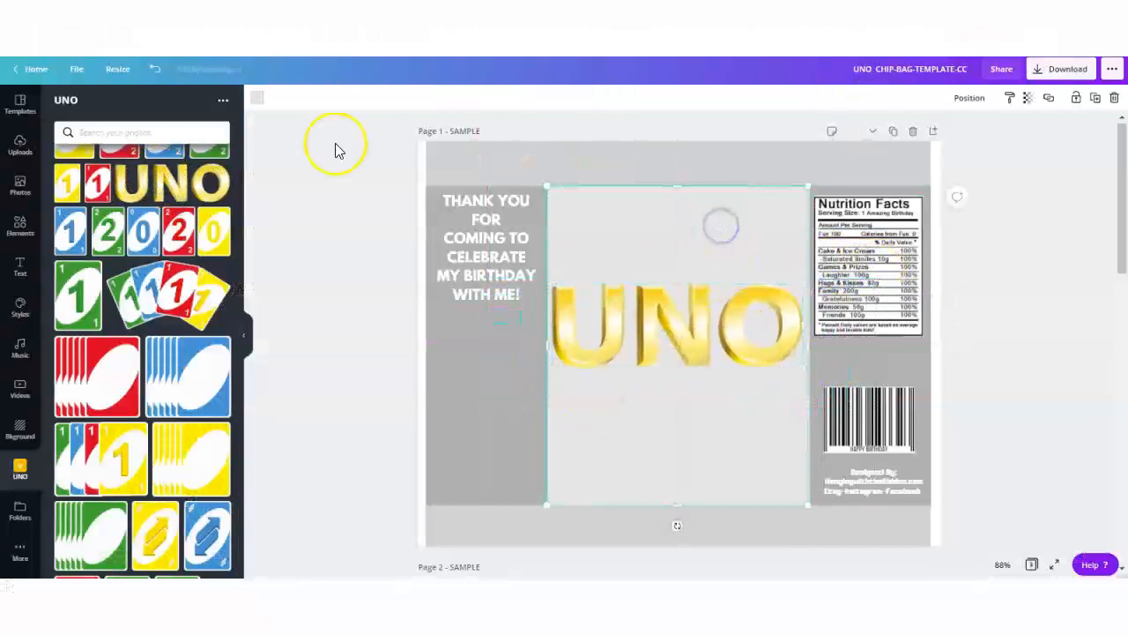
click(257, 97)
click(219, 273)
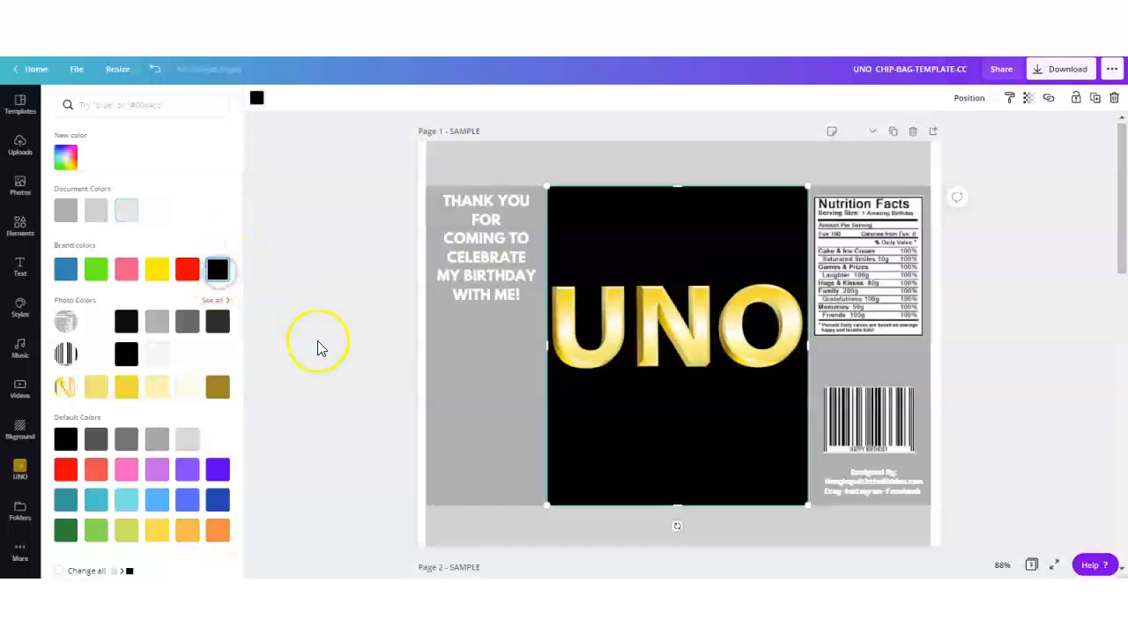
click(319, 344)
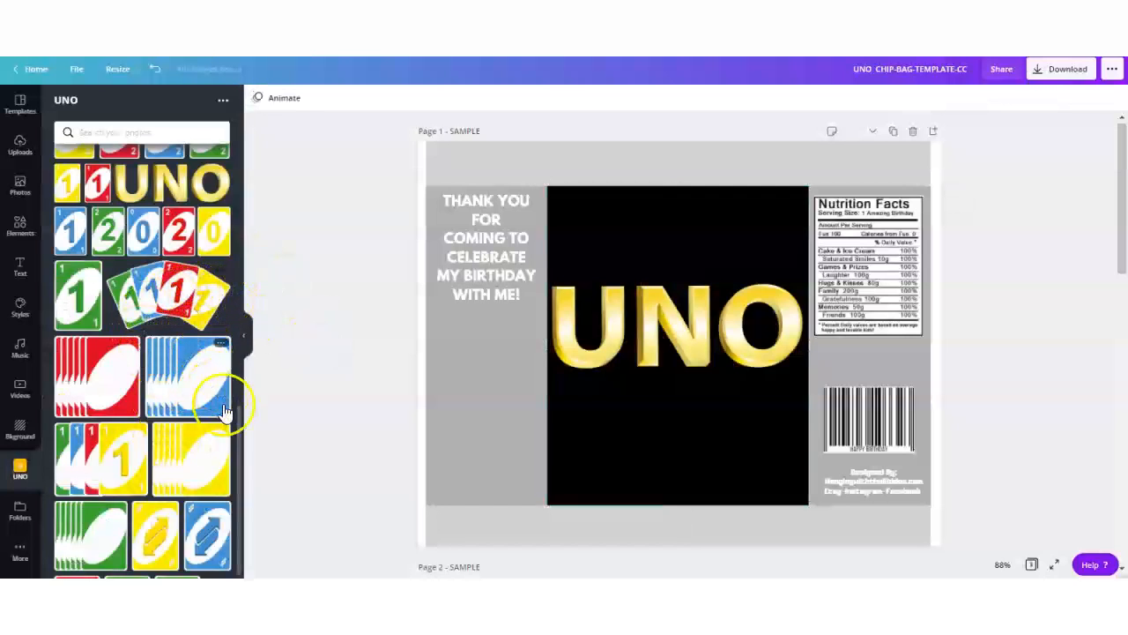
Add the image of four overlapping number 1 cards and repeat it along the bottom strip, with another copy at the page's top-left corner
drag(243, 428, 244, 431)
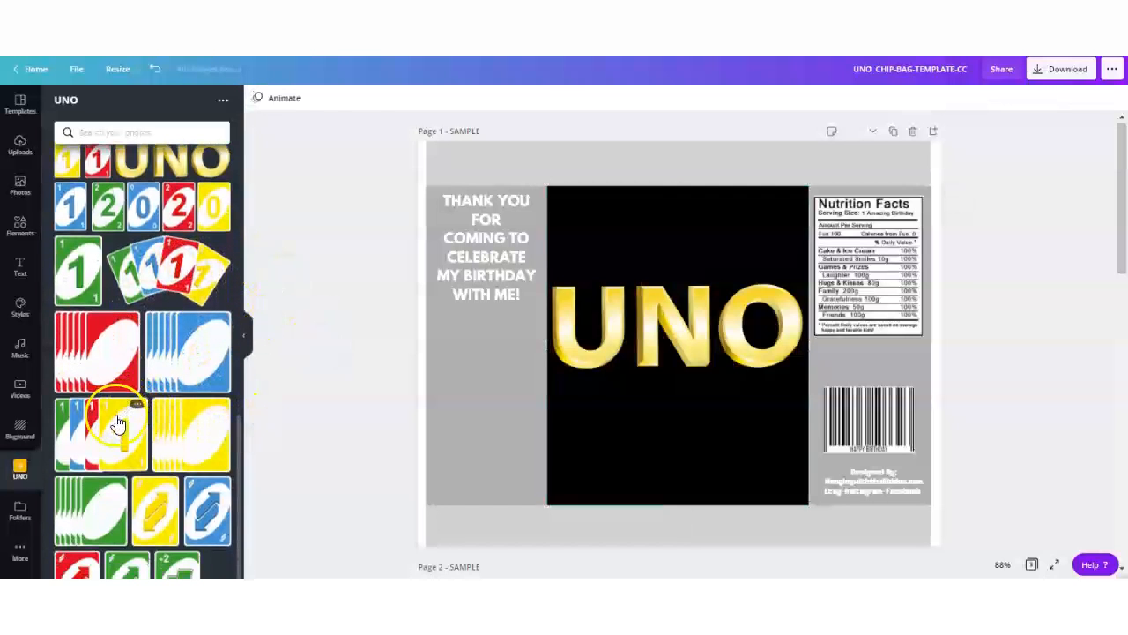
click(110, 428)
drag(862, 197, 648, 372)
drag(548, 438, 499, 167)
click(1096, 104)
click(1095, 100)
click(1094, 98)
click(1095, 98)
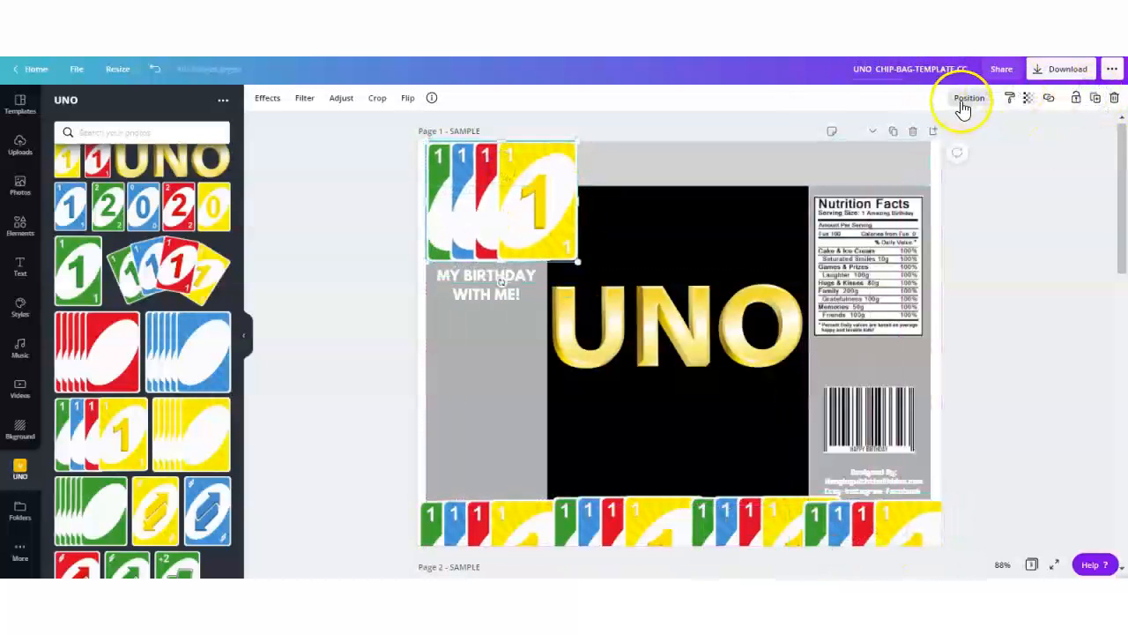
Fill the top strip with duplicates of the overlapping number 1 cards, reaching the template's right edge
drag(503, 243, 866, 167)
click(1094, 98)
click(1095, 98)
click(1095, 98)
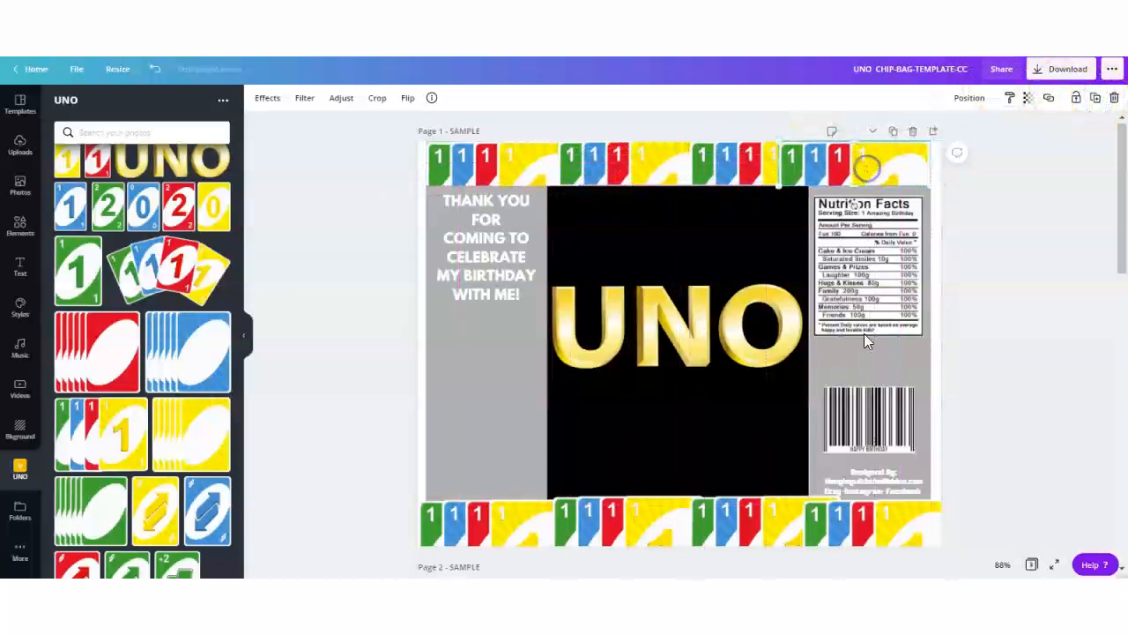
Trim the last card image in the bottom strip to about 2.7 wide, flush with the template's right edge
click(919, 531)
drag(950, 556, 935, 552)
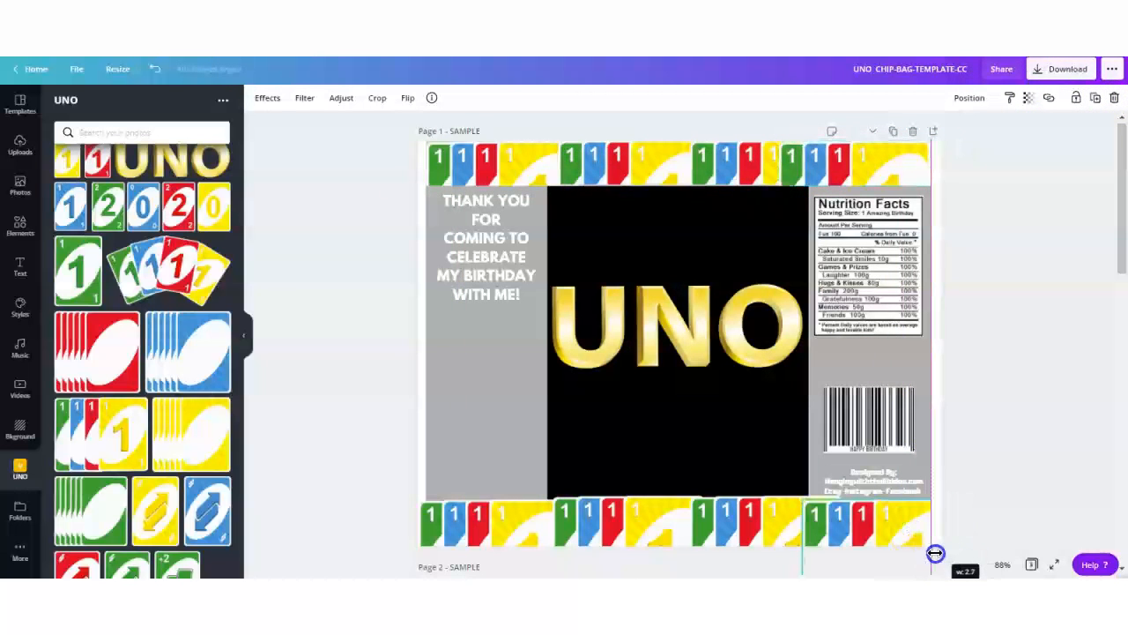
click(1080, 377)
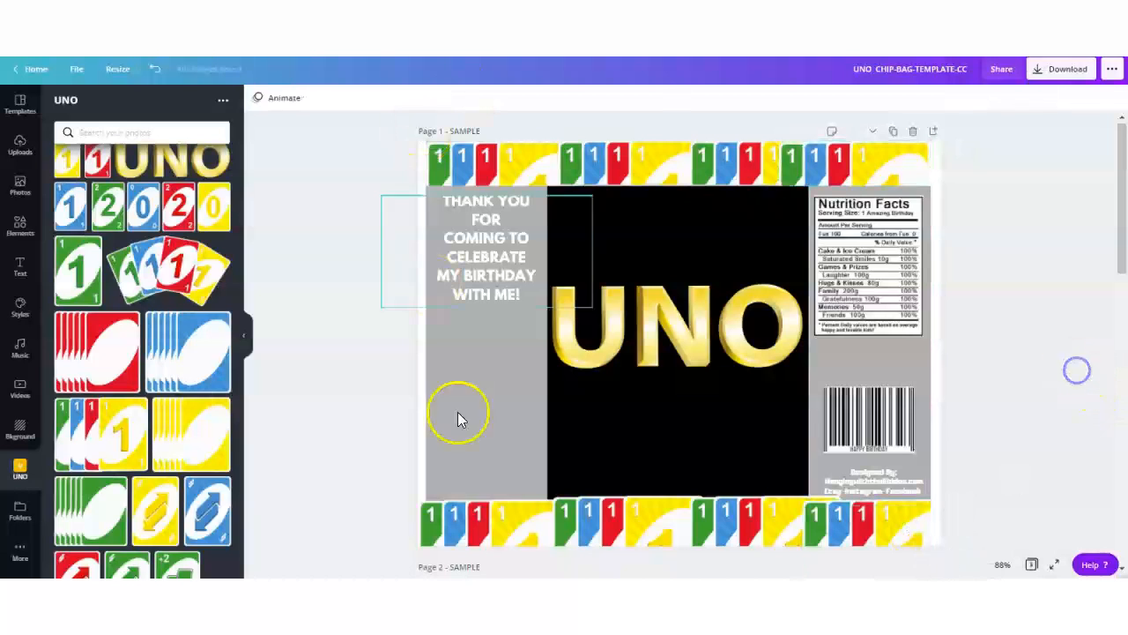
Fill both grey side panels, behind the thank-you message and the nutrition facts, with red
click(497, 463)
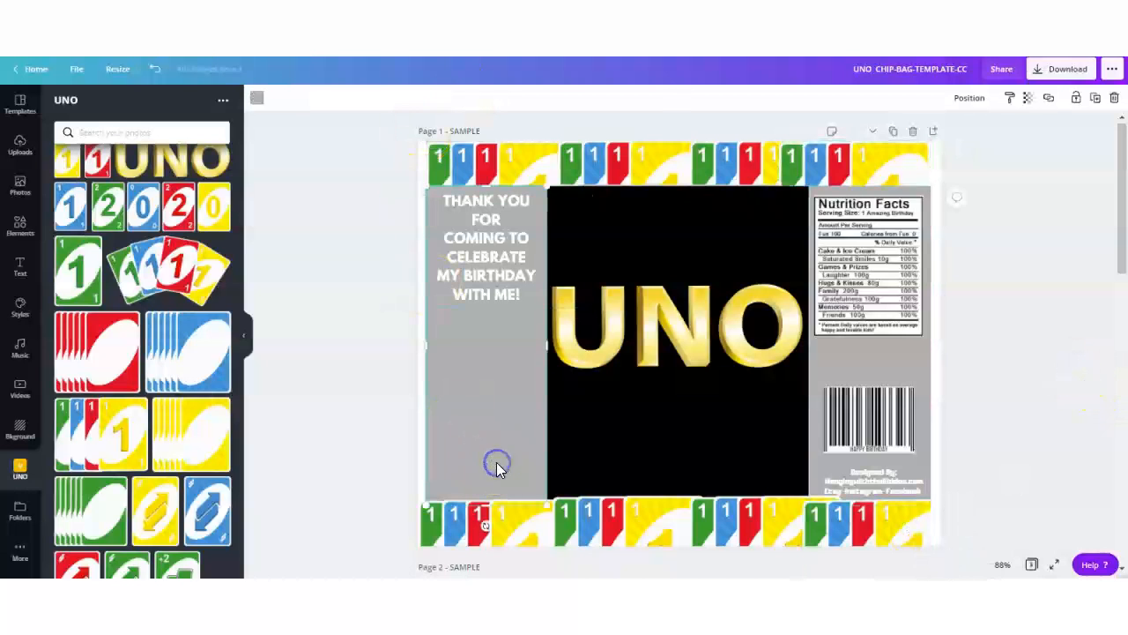
click(254, 95)
click(186, 268)
click(857, 360)
click(187, 267)
click(324, 324)
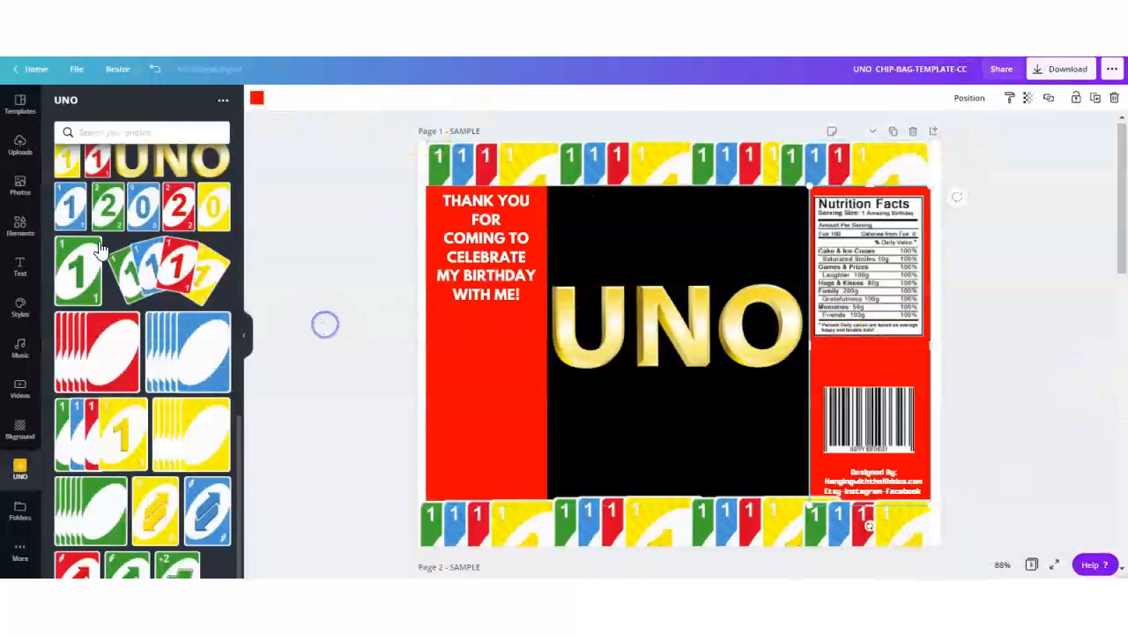
Search the fonts for CORM and set the thank-you message in Corma Stamp
drag(240, 441, 267, 402)
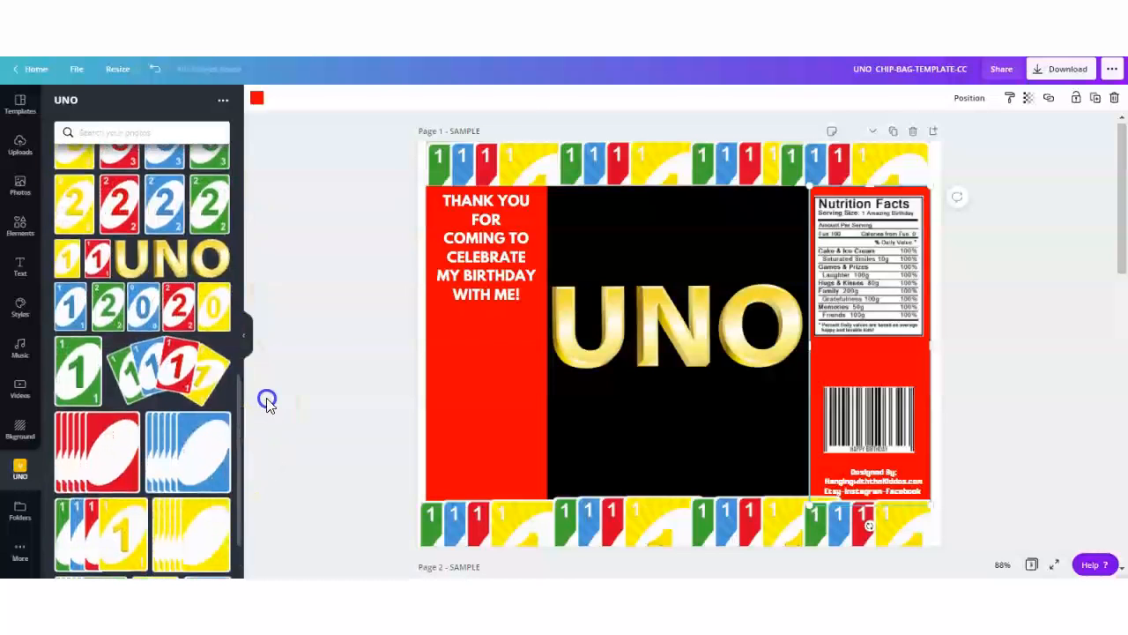
click(488, 256)
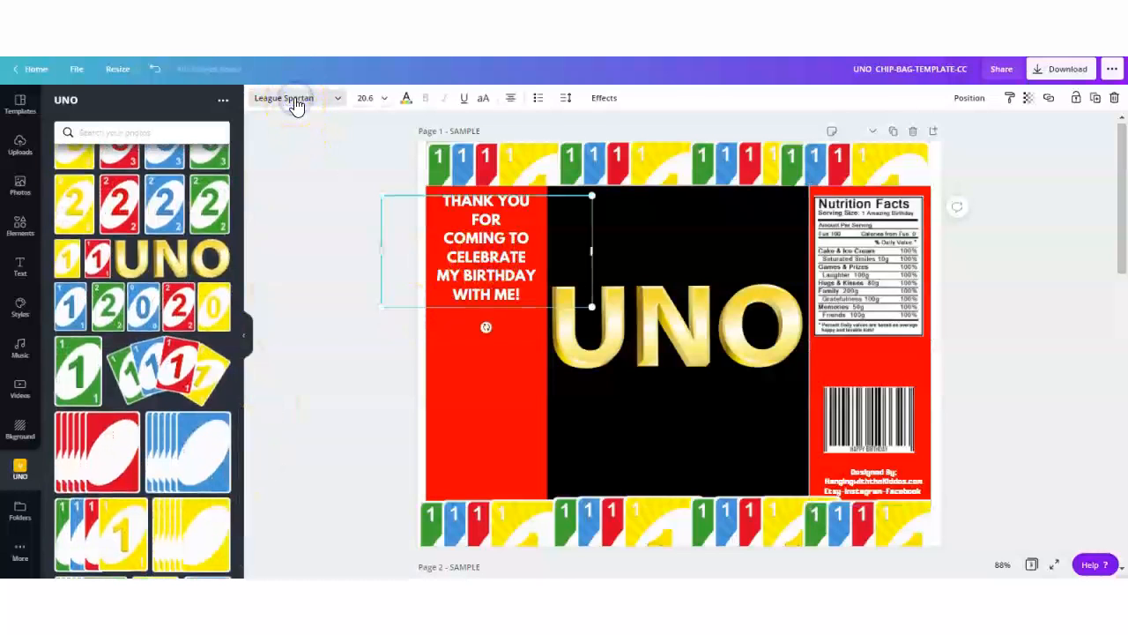
click(296, 103)
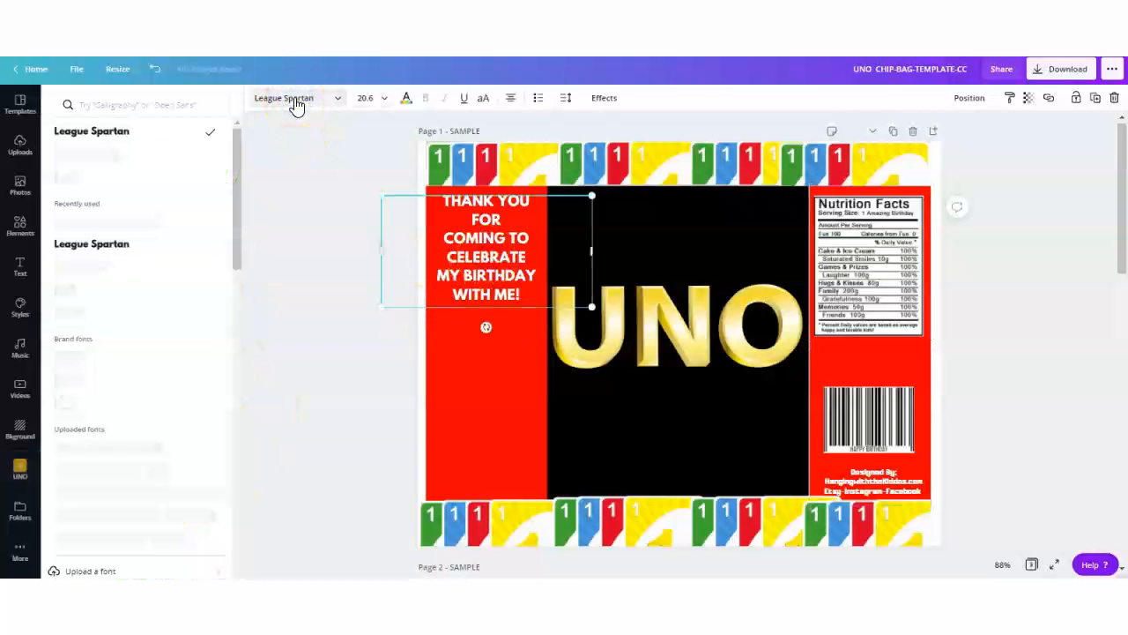
click(105, 104)
text(CORM)
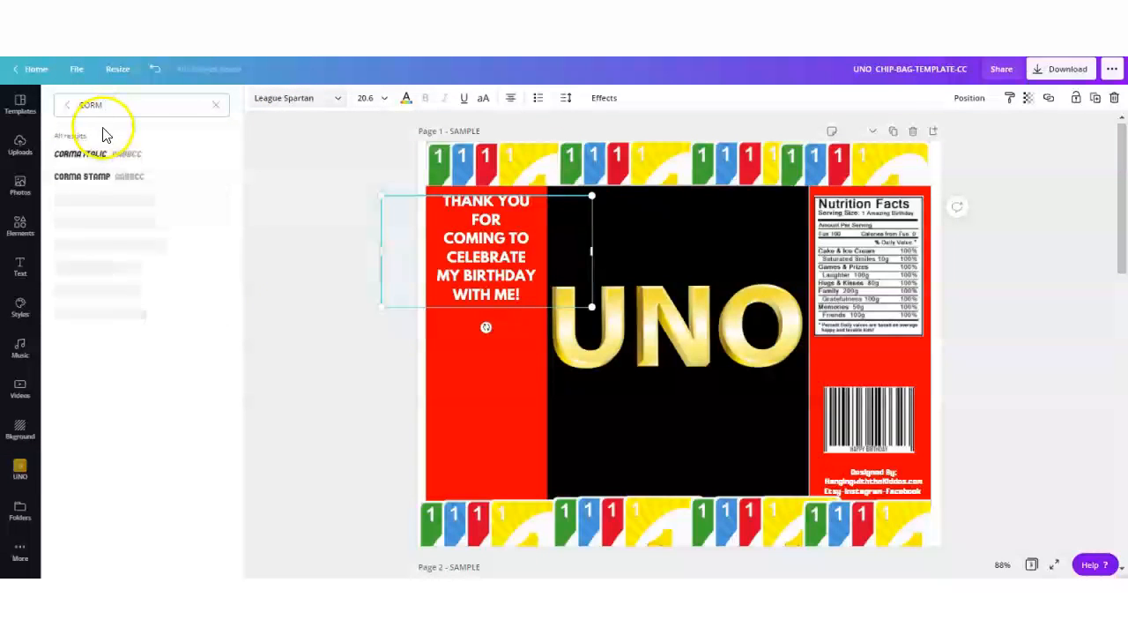
click(88, 178)
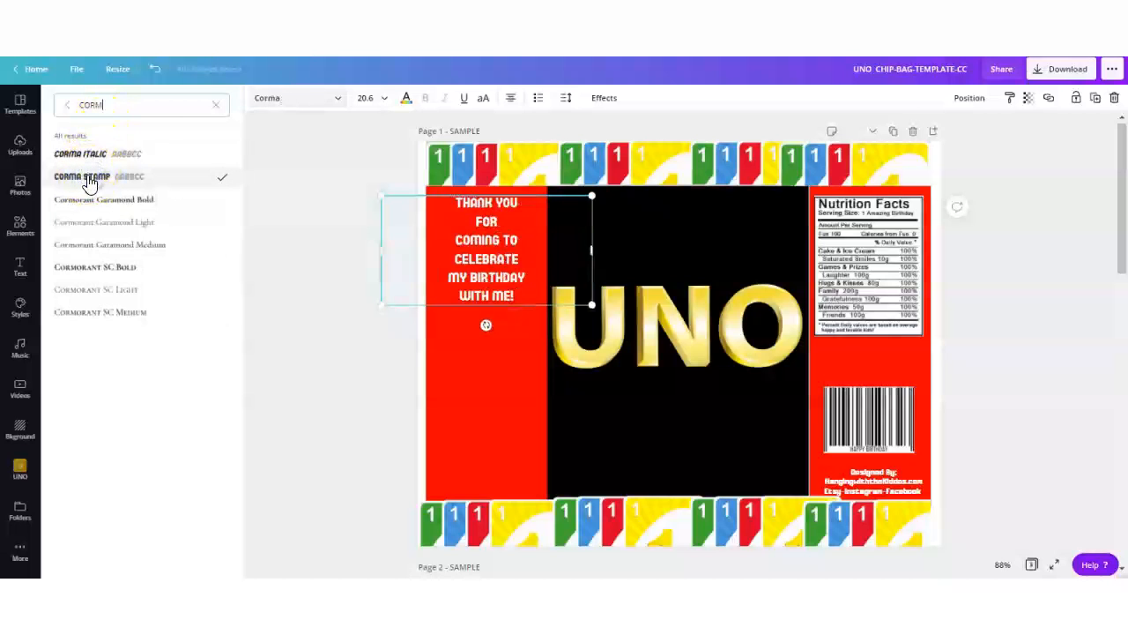
click(282, 318)
Duplicate the thank-you text onto the centre panel above UNO and replace its wording with the child's name followed by IS
click(486, 247)
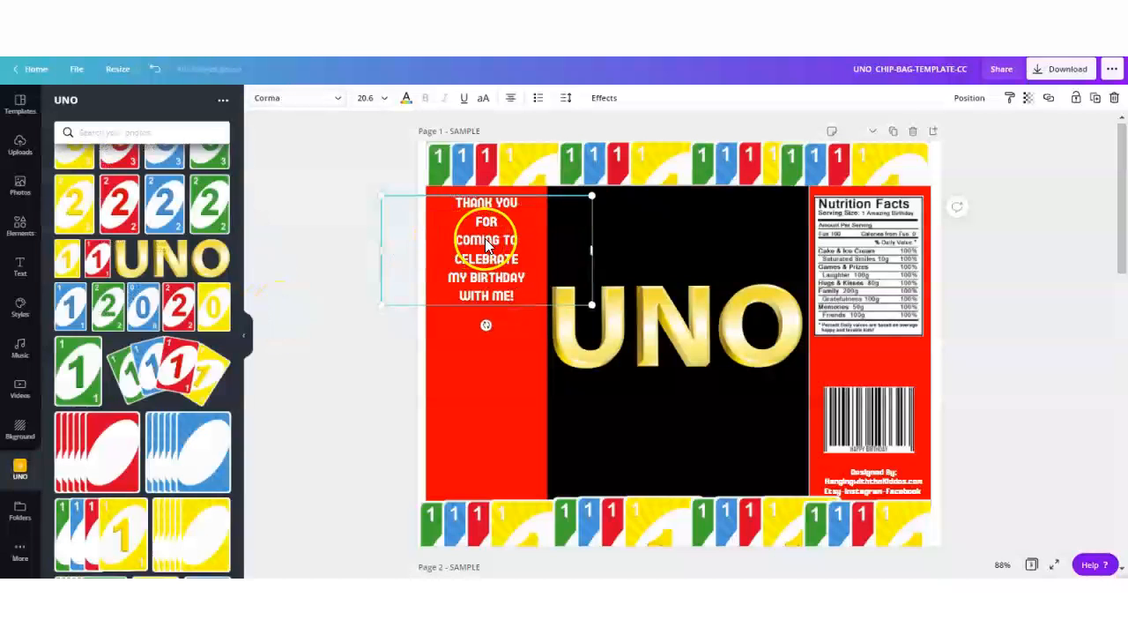
click(1095, 99)
drag(629, 230, 670, 238)
drag(687, 288, 620, 196)
key(BackSpace)
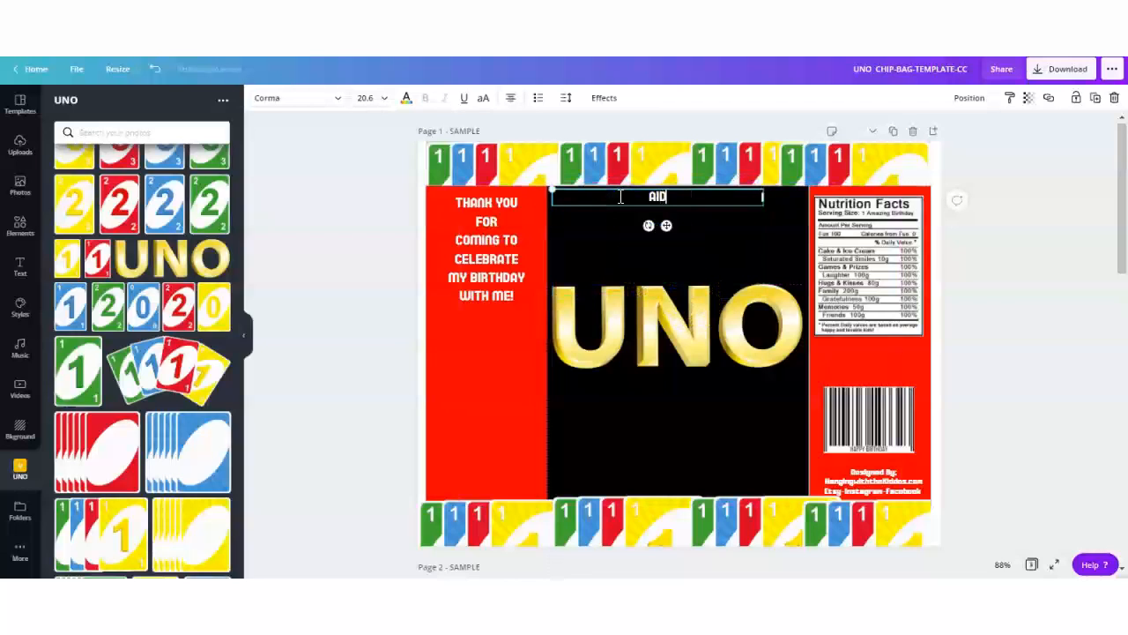
click(670, 200)
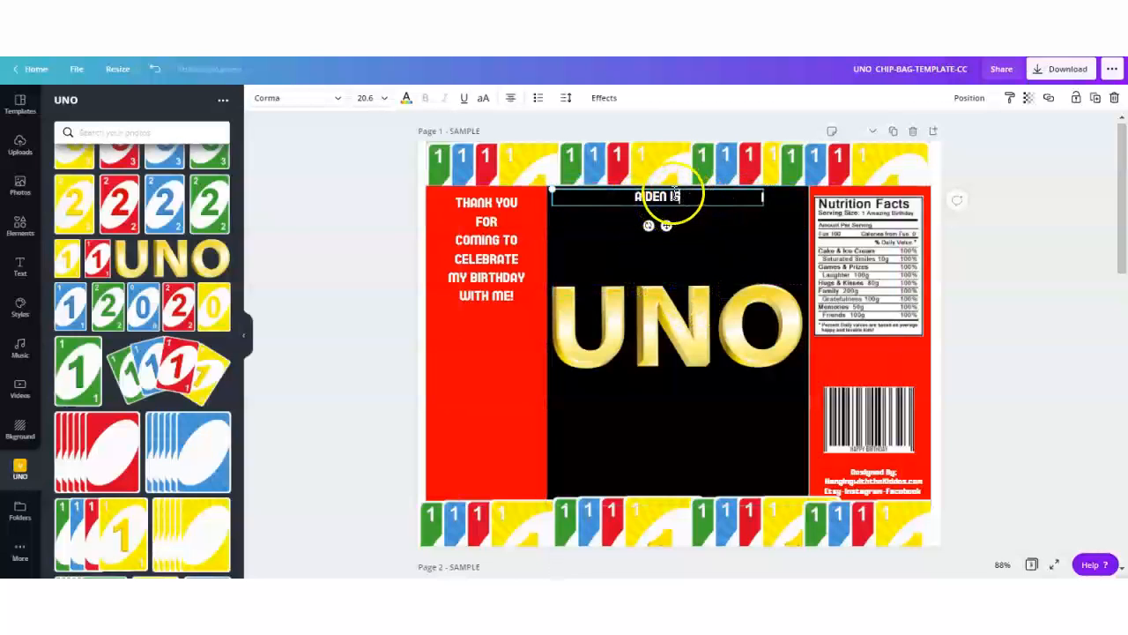
Set the name heading's font size to 104 and widen its box to fit one line, centred above the UNO lettering
click(386, 101)
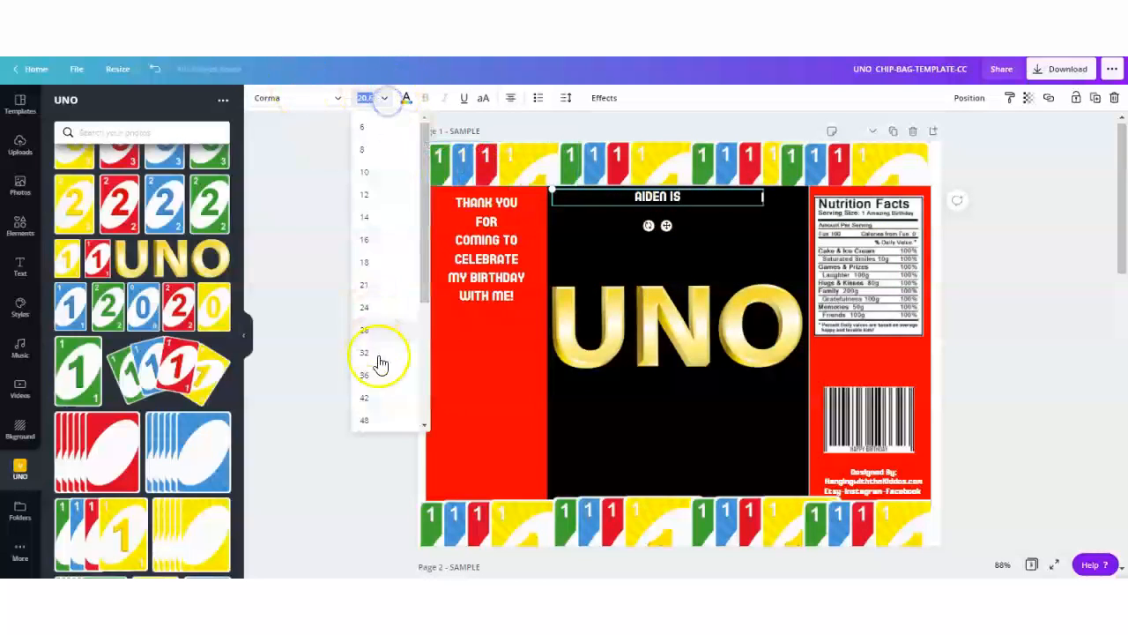
drag(423, 277, 423, 385)
click(369, 374)
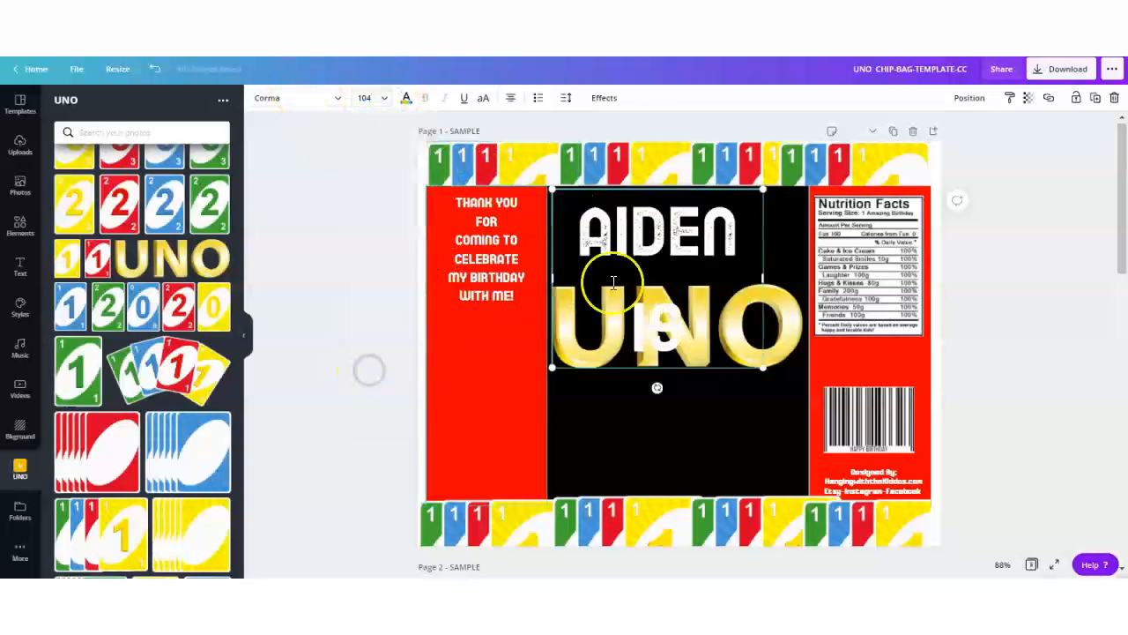
drag(882, 262, 898, 256)
drag(748, 184, 713, 193)
click(511, 237)
drag(547, 235, 613, 235)
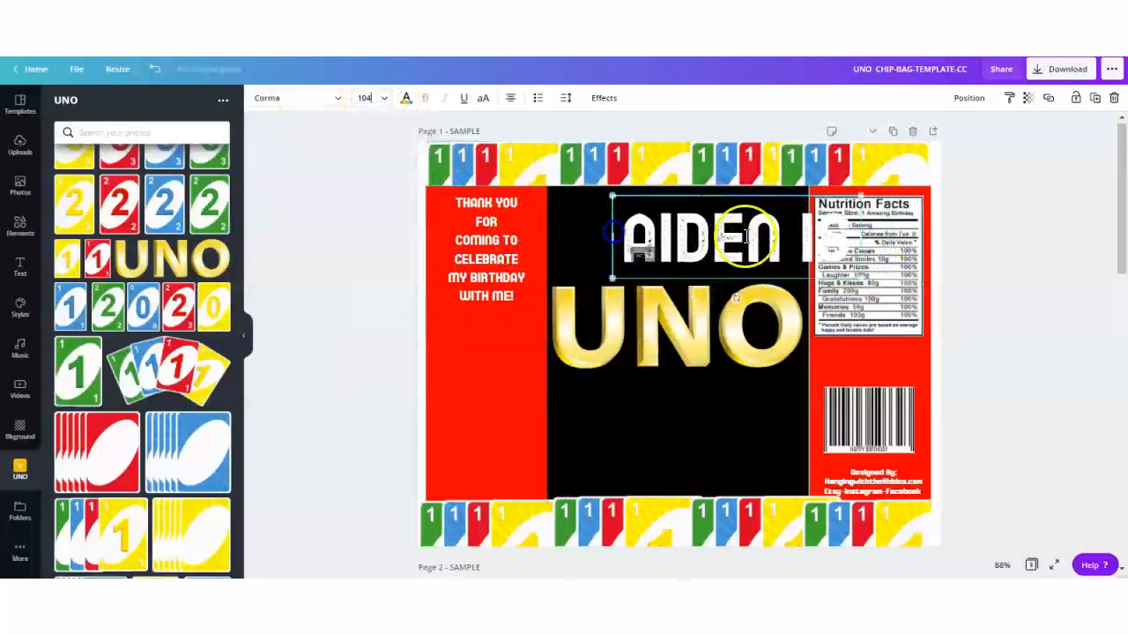
drag(750, 191, 693, 193)
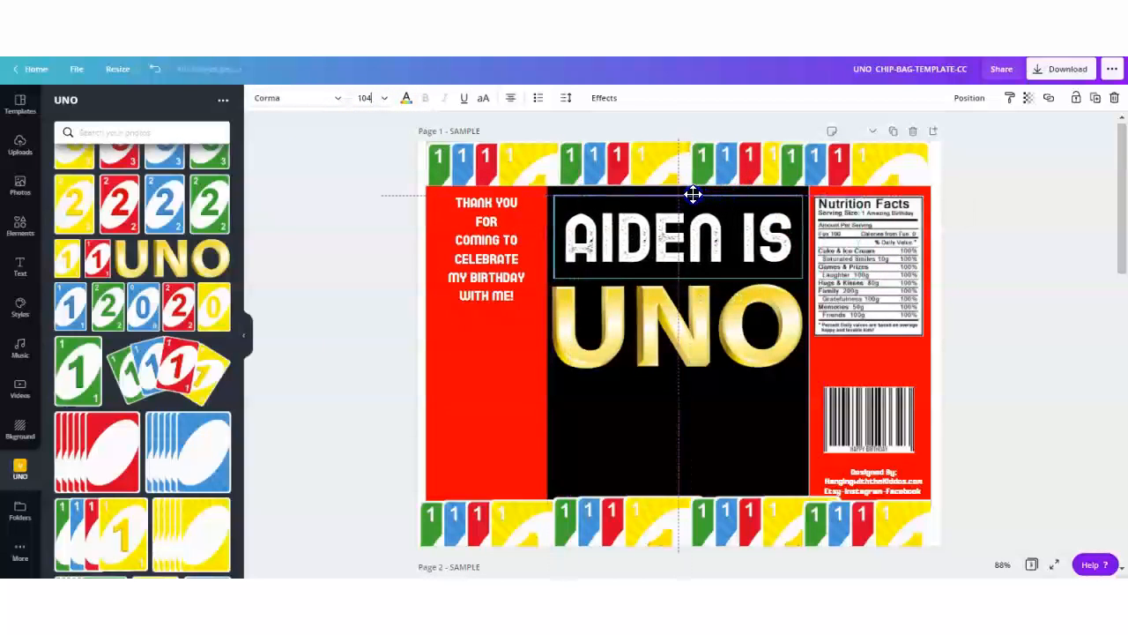
Colour the child's name in the heading red and the word IS yellow
click(407, 98)
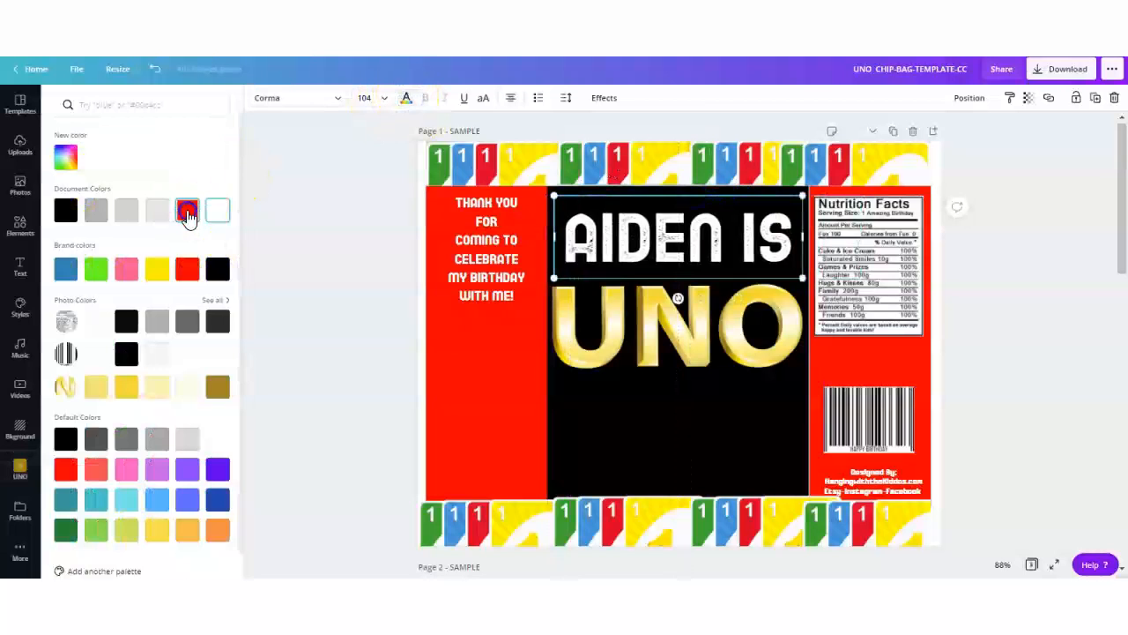
click(186, 212)
click(718, 222)
drag(785, 235, 761, 237)
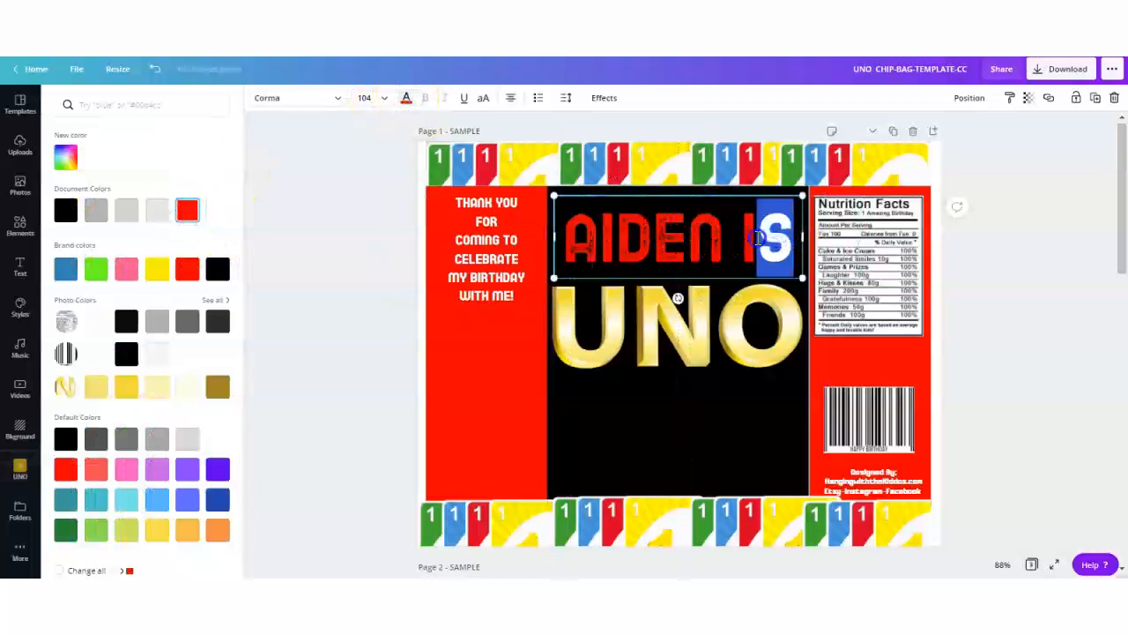
click(146, 275)
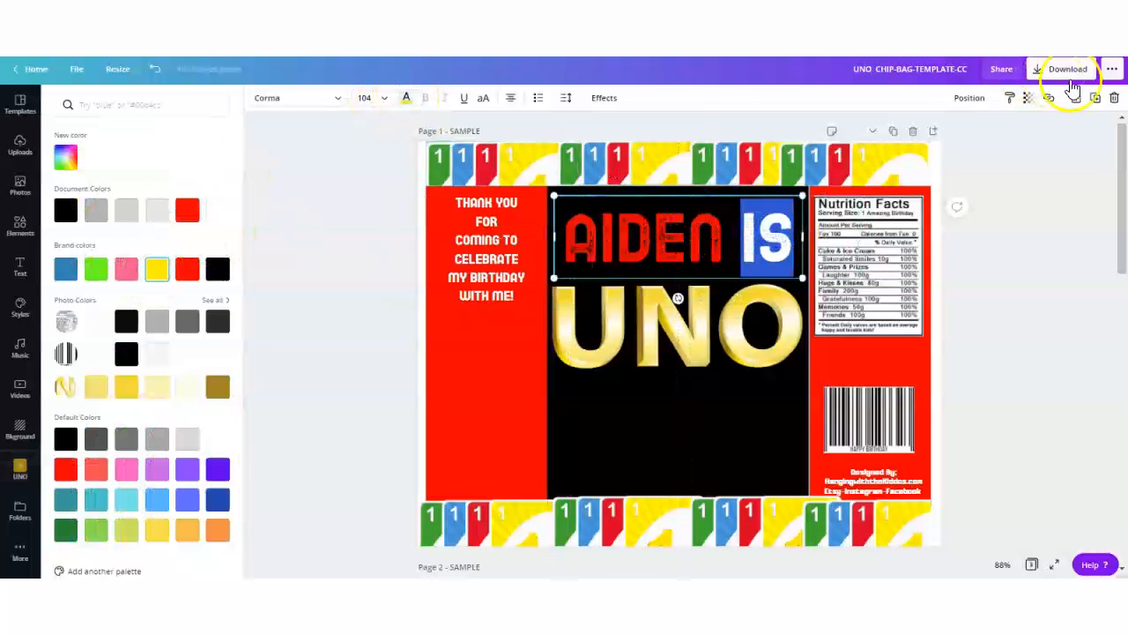
Duplicate the name heading below UNO and replace its text with HAPPY 1ST BIRTHDAY
click(1095, 98)
drag(735, 278, 710, 416)
double_click(783, 430)
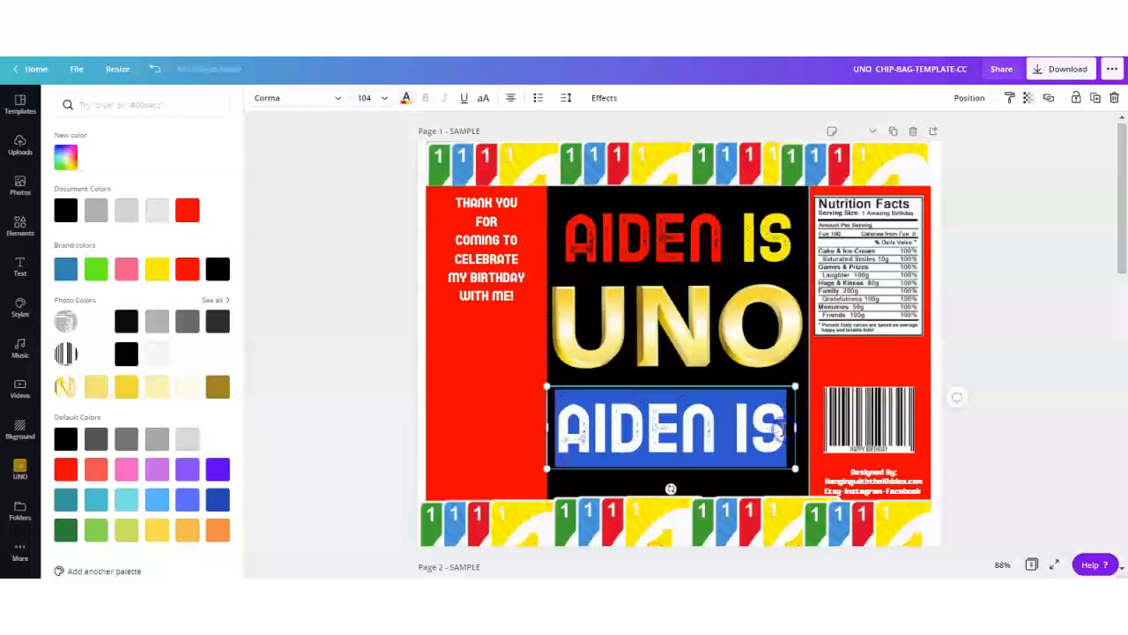
text(HAPPY)
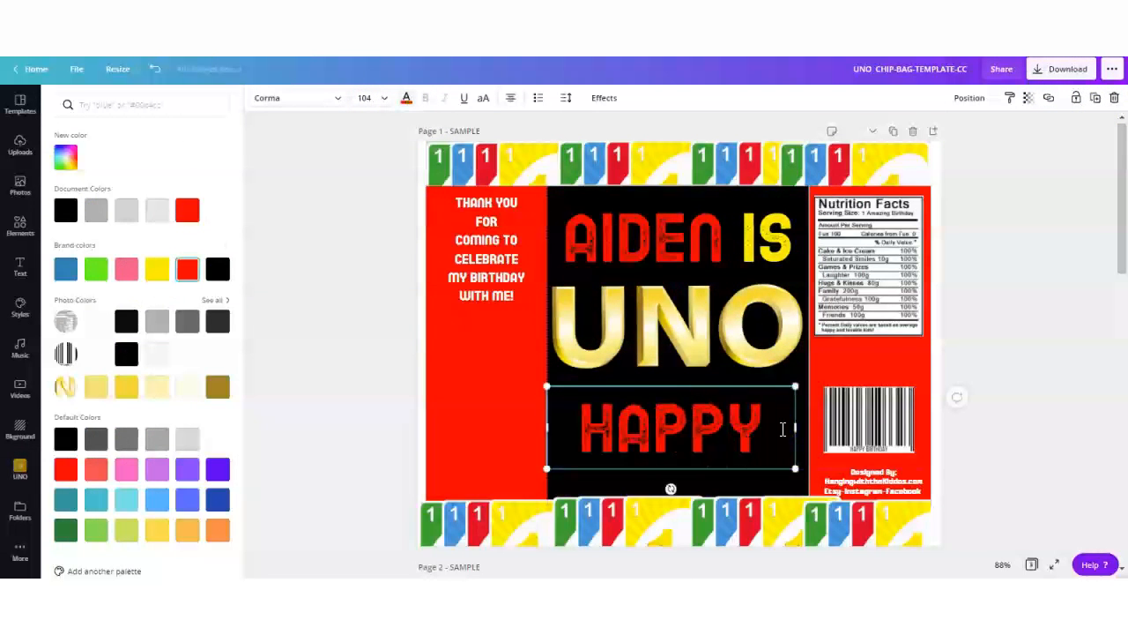
text( IST BIRTH)
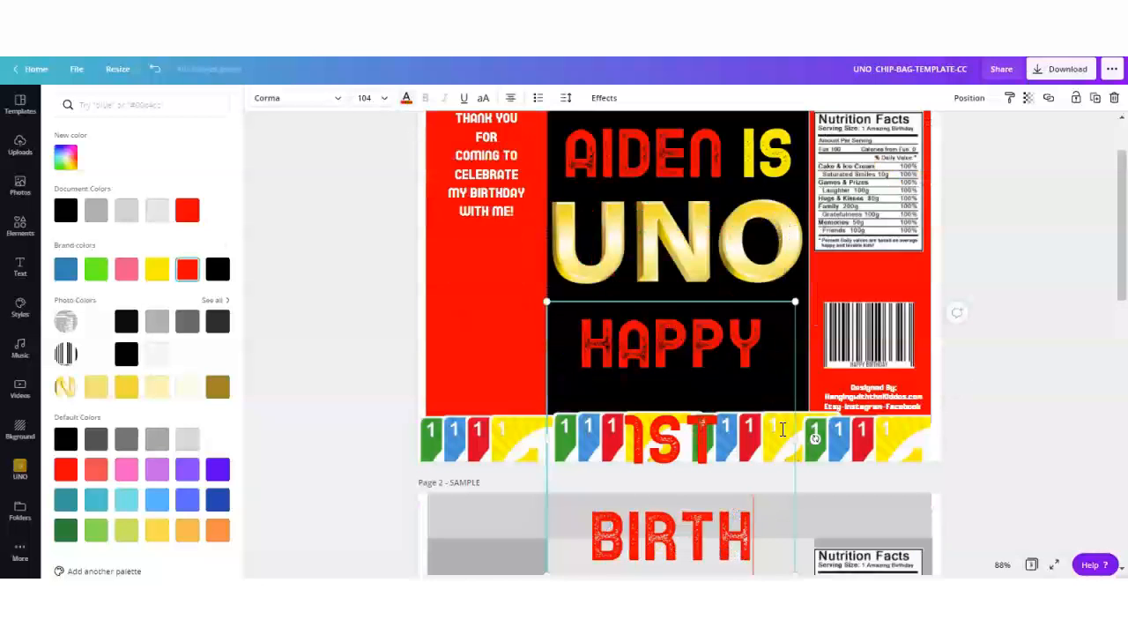
text(DAY)
Shrink the HAPPY 1ST BIRTHDAY text to size 50.3 on two lines and centre it under the UNO lettering
drag(809, 388, 944, 323)
drag(943, 206, 753, 326)
drag(687, 294, 717, 221)
drag(1121, 272, 1123, 214)
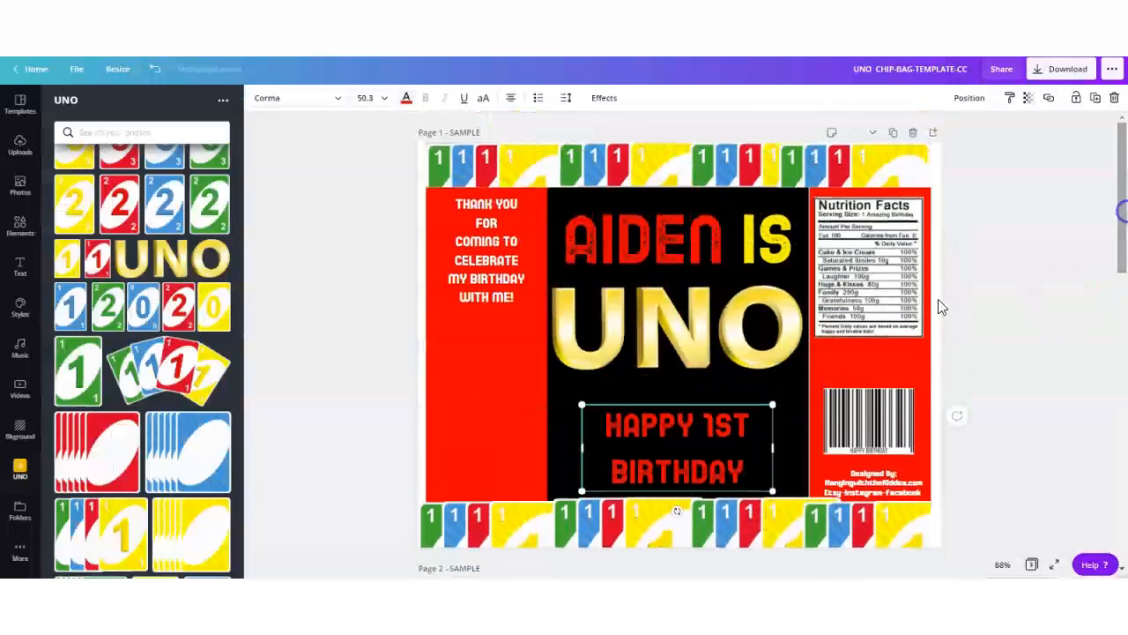
Colour the word HAPPY in the birthday text blue
click(707, 413)
drag(608, 422, 683, 429)
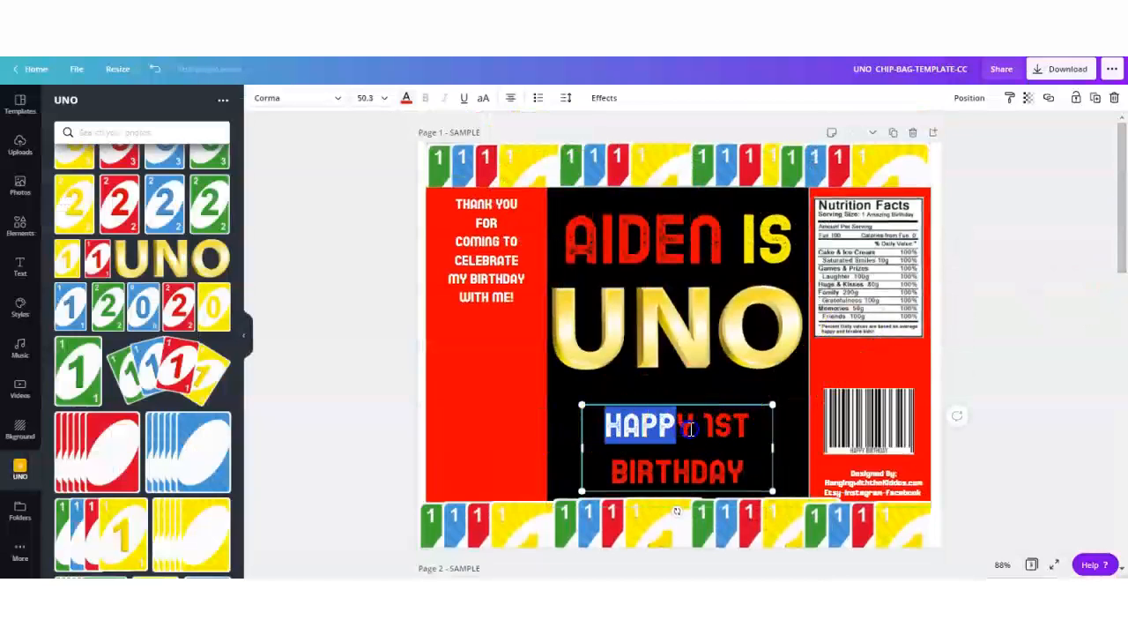
click(406, 97)
click(66, 297)
Colour 1ST green and BIRTHDAY yellow in the text below UNO
drag(708, 426, 751, 427)
click(187, 300)
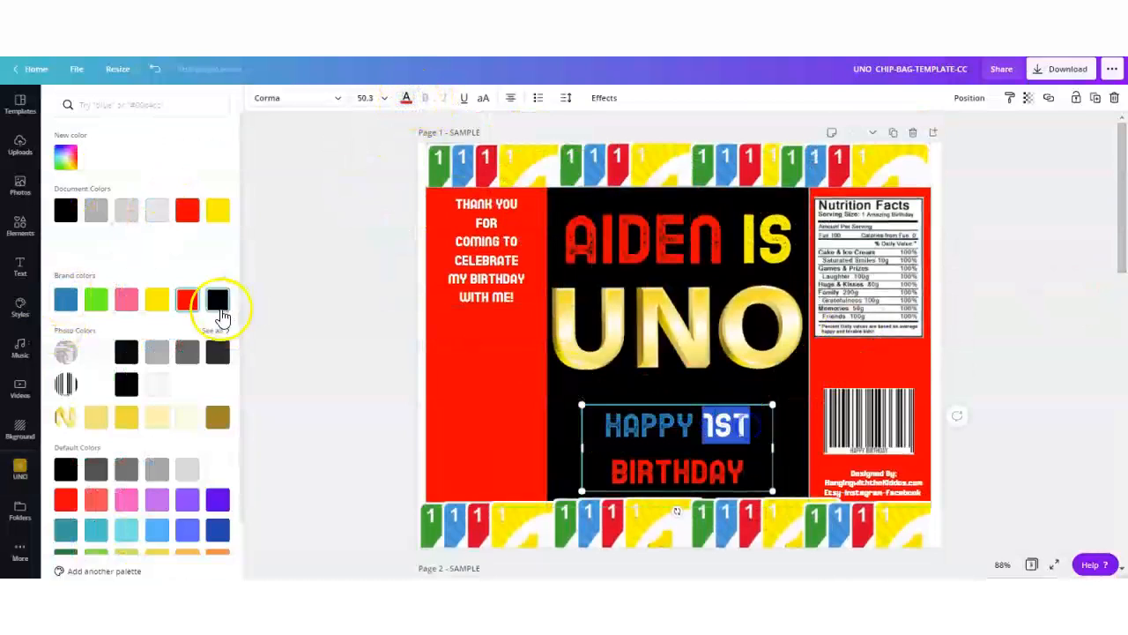
scroll(244, 487, down, 2)
click(95, 528)
drag(737, 468, 636, 480)
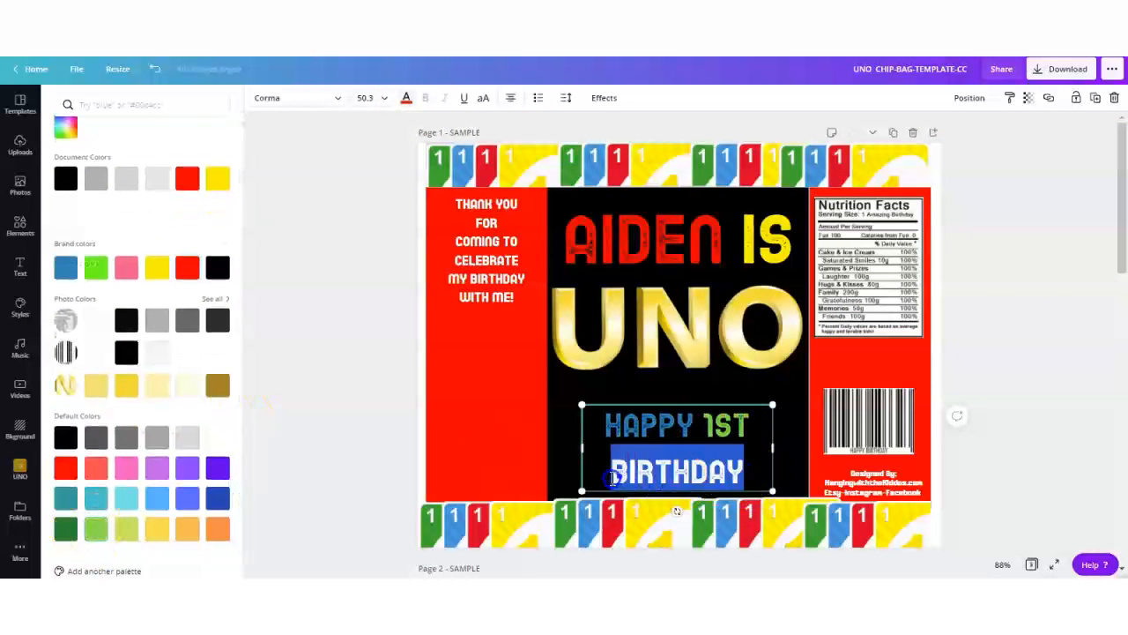
click(217, 179)
click(352, 321)
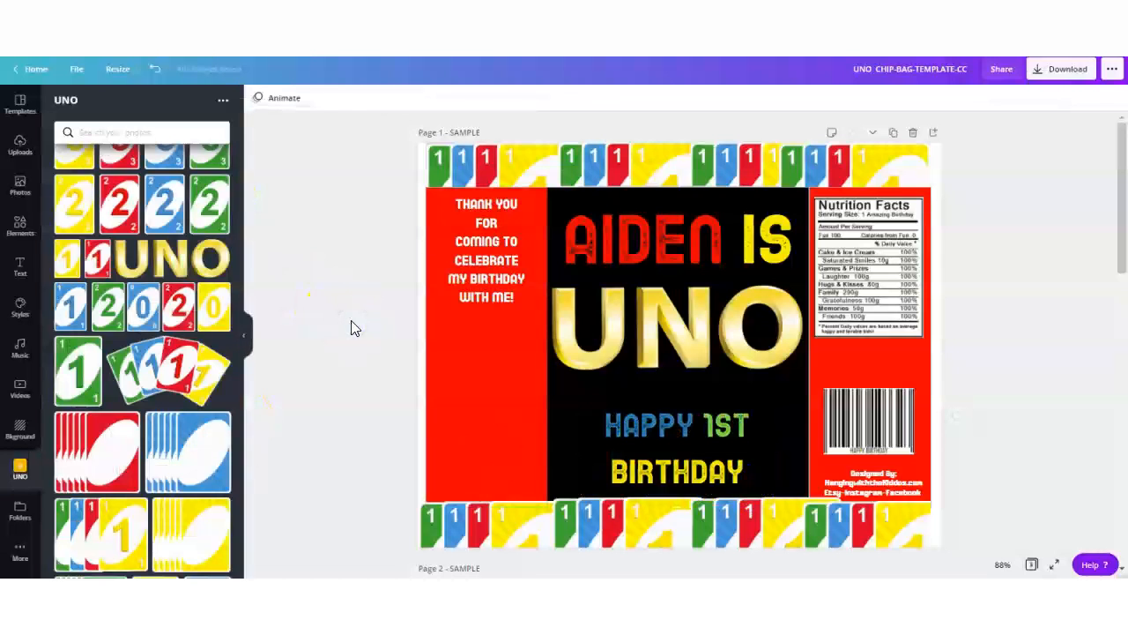
Put the HAPPY 1ST BIRTHDAY text on one line, shrink it to size 33.8 and centre it low in the black panel
click(766, 448)
drag(775, 448, 856, 448)
click(648, 474)
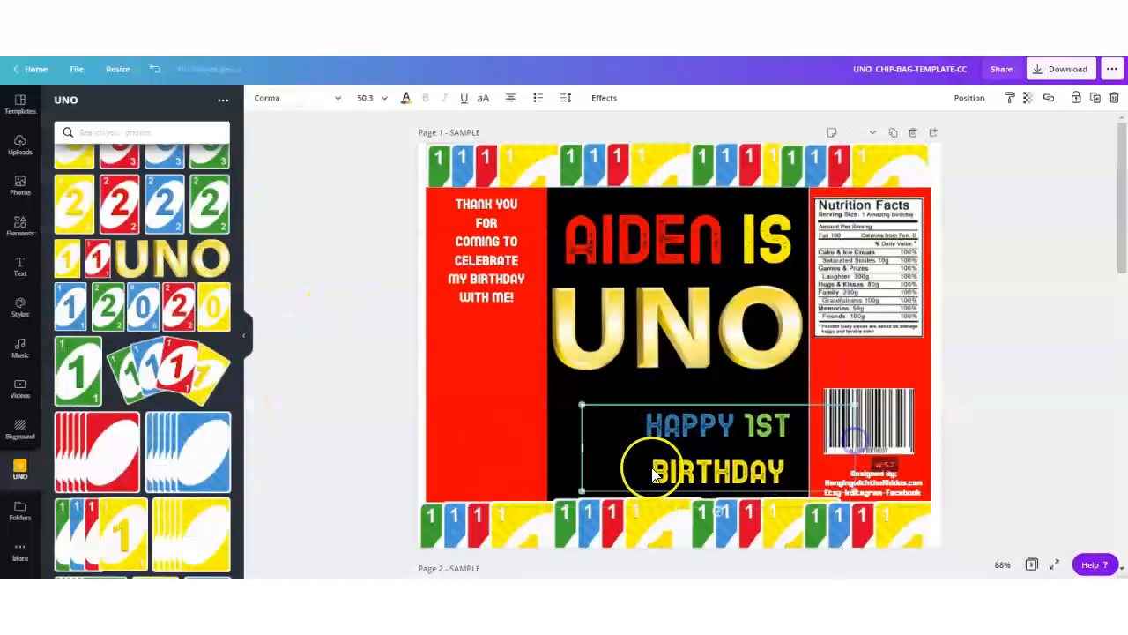
key(BackSpace)
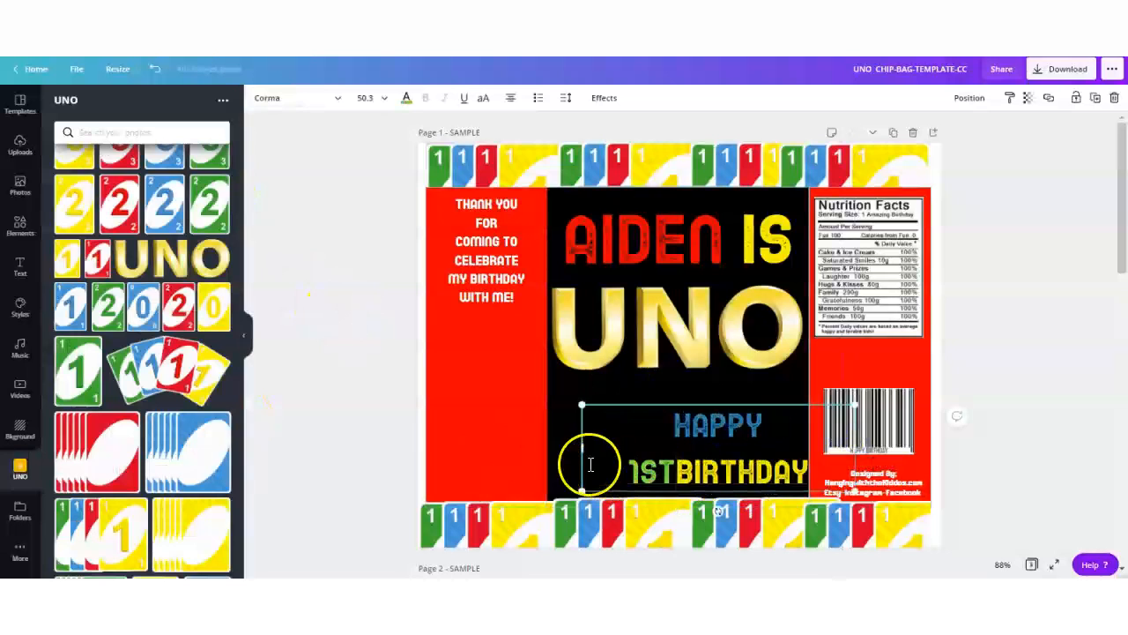
drag(563, 446, 507, 451)
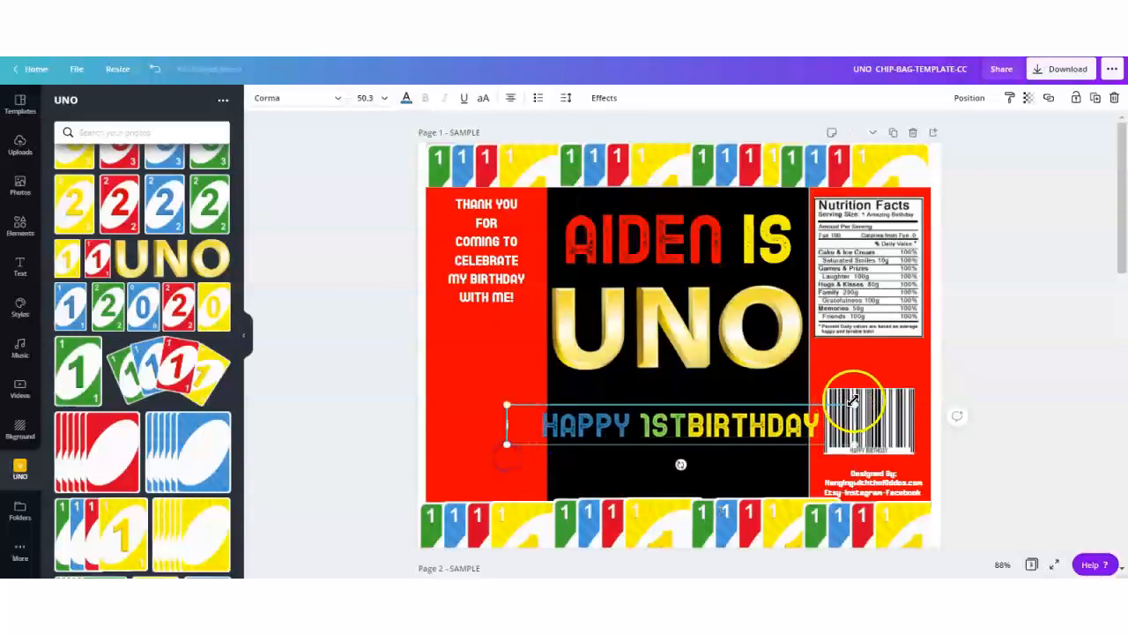
drag(809, 423, 743, 433)
drag(644, 407, 691, 454)
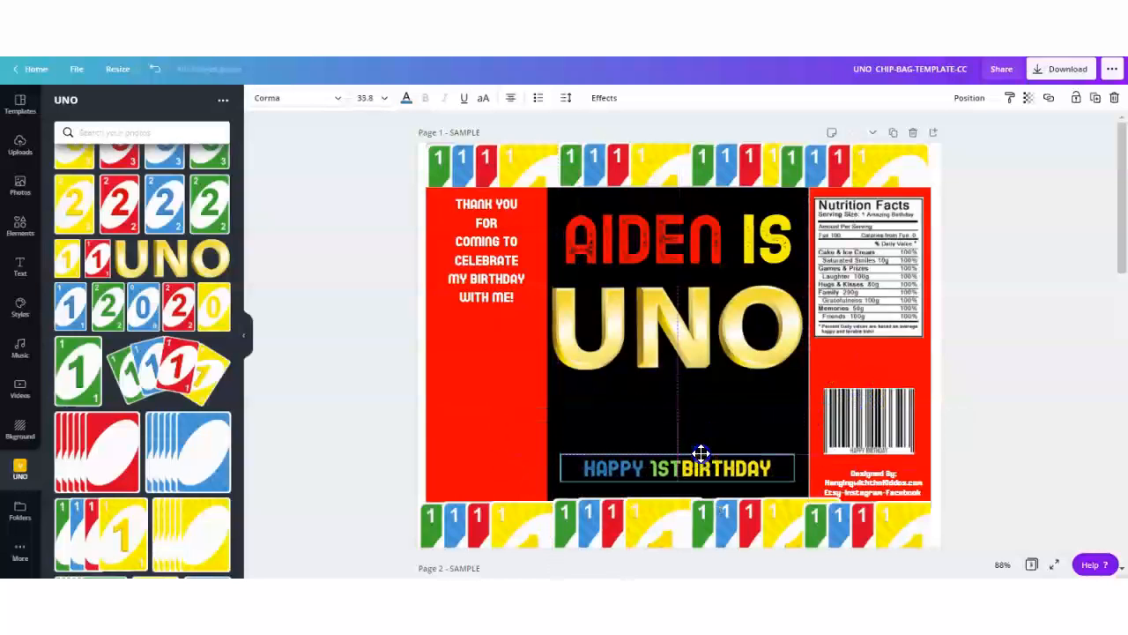
Adjust the vertical spacing of the name heading and UNO lettering, leaving UNO slightly higher in the black panel
drag(692, 351, 697, 373)
mouse_move(687, 249)
mouse_down()
mouse_move(688, 264)
mouse_move(688, 231)
mouse_up()
drag(675, 323, 676, 313)
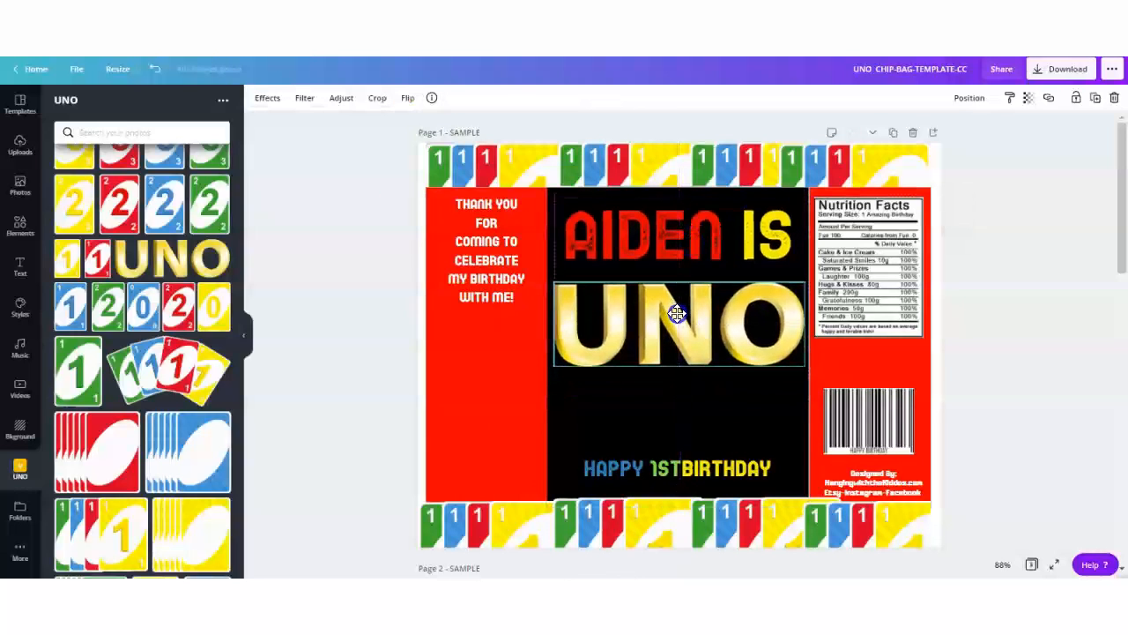
Add the fan of four number 1 cards centred below UNO, sized to the gap, and nudge the birthday text beneath it
drag(171, 378, 670, 347)
drag(875, 235, 652, 362)
drag(553, 407, 665, 410)
click(311, 458)
drag(627, 472, 629, 481)
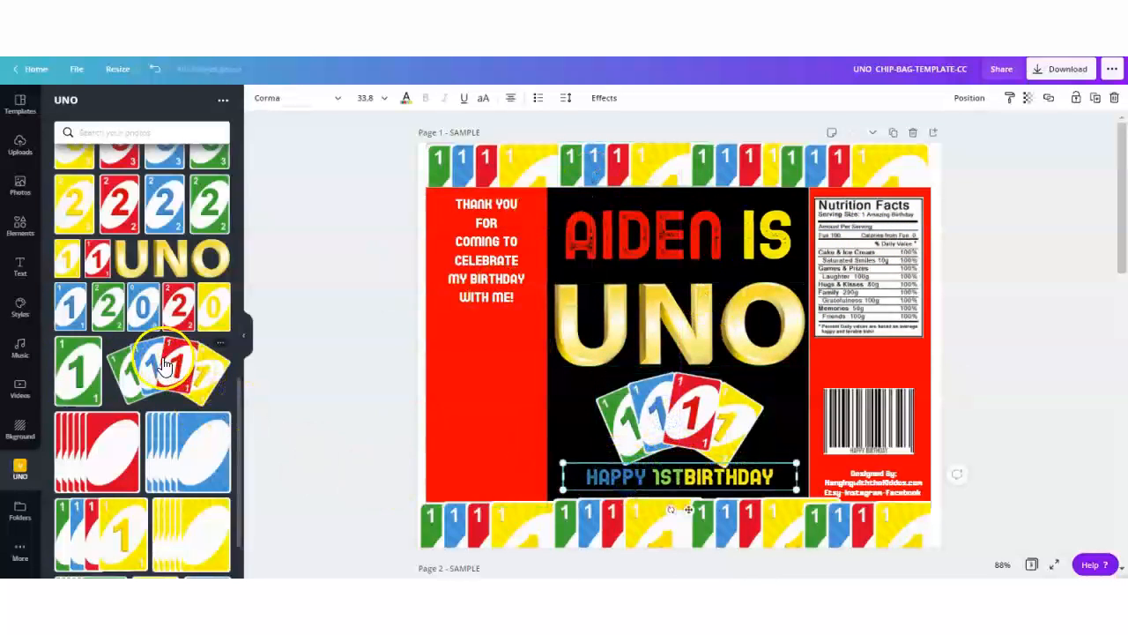
Duplicate the card fan into the red panel with the thank-you message and move that message slightly down
click(636, 414)
click(1093, 97)
drag(773, 385, 509, 396)
click(372, 347)
drag(482, 273, 482, 289)
click(372, 411)
Shrink the copied card fan slightly to fit the red panel's width and centre it below the thank-you message
click(494, 397)
drag(549, 365, 543, 370)
drag(477, 407, 481, 402)
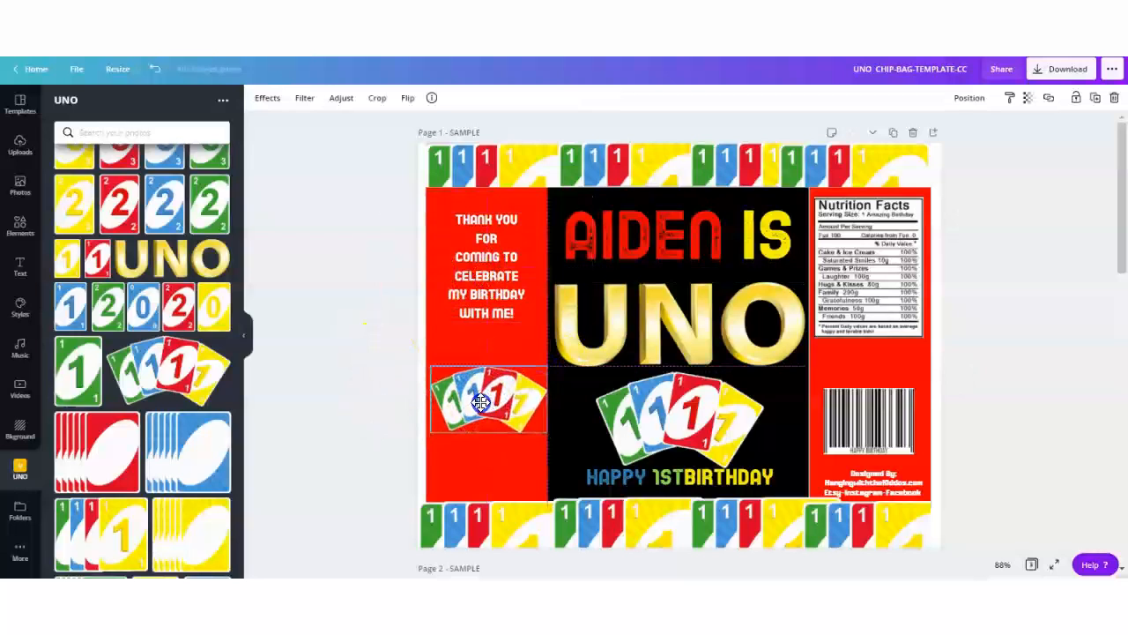
click(352, 479)
Download only page 1 of the design as a PDF Print file
click(1043, 71)
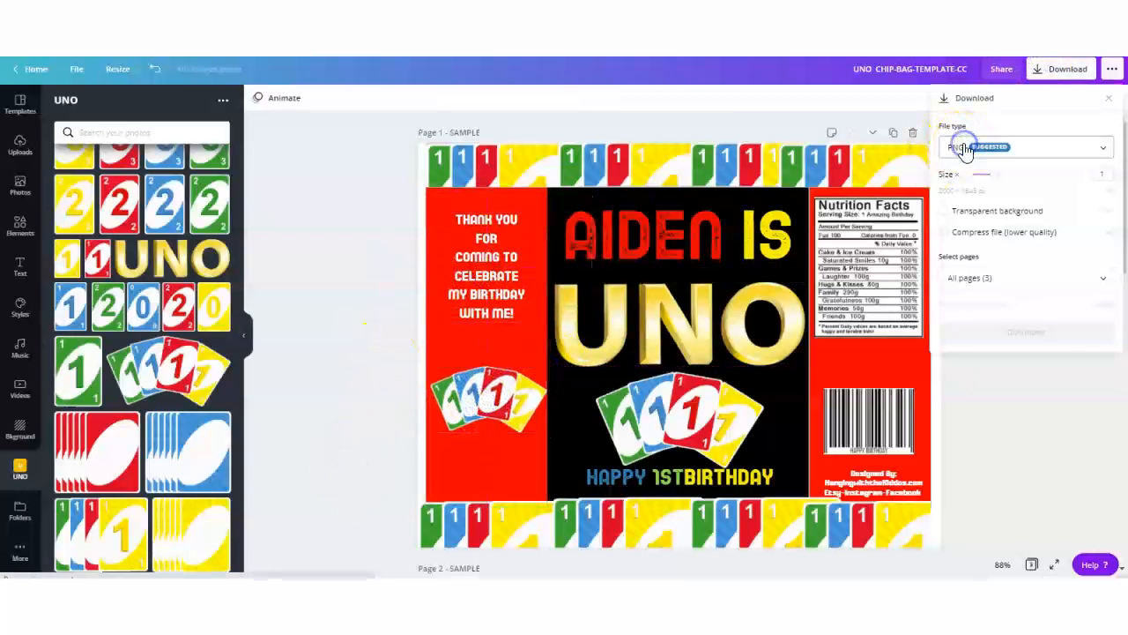
click(967, 153)
click(964, 244)
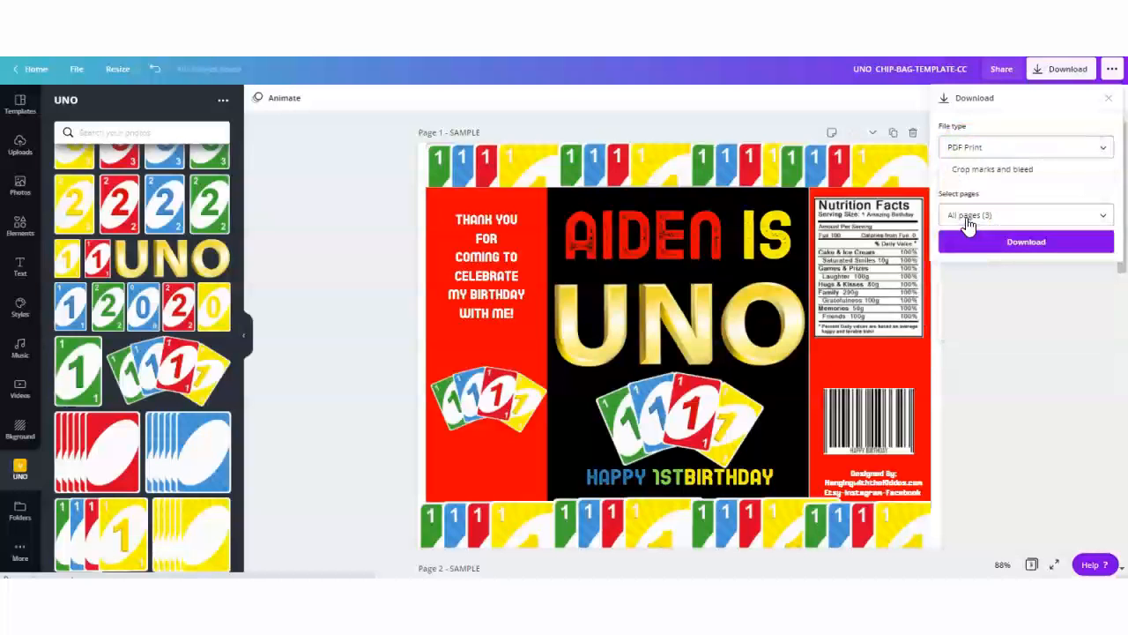
click(967, 216)
click(966, 280)
click(973, 390)
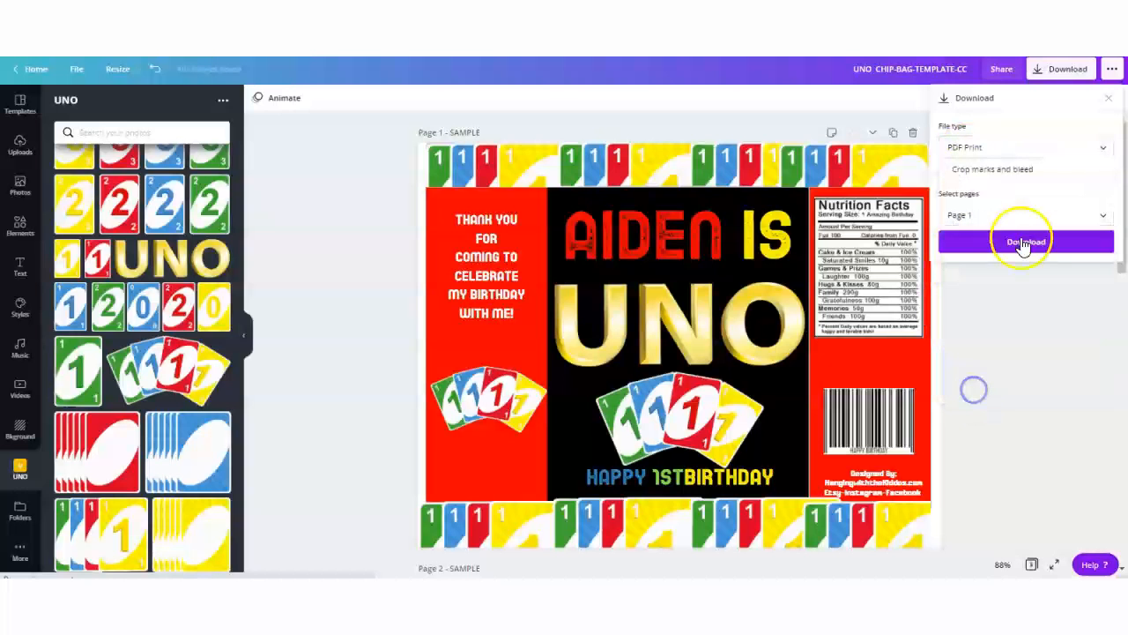
click(1025, 243)
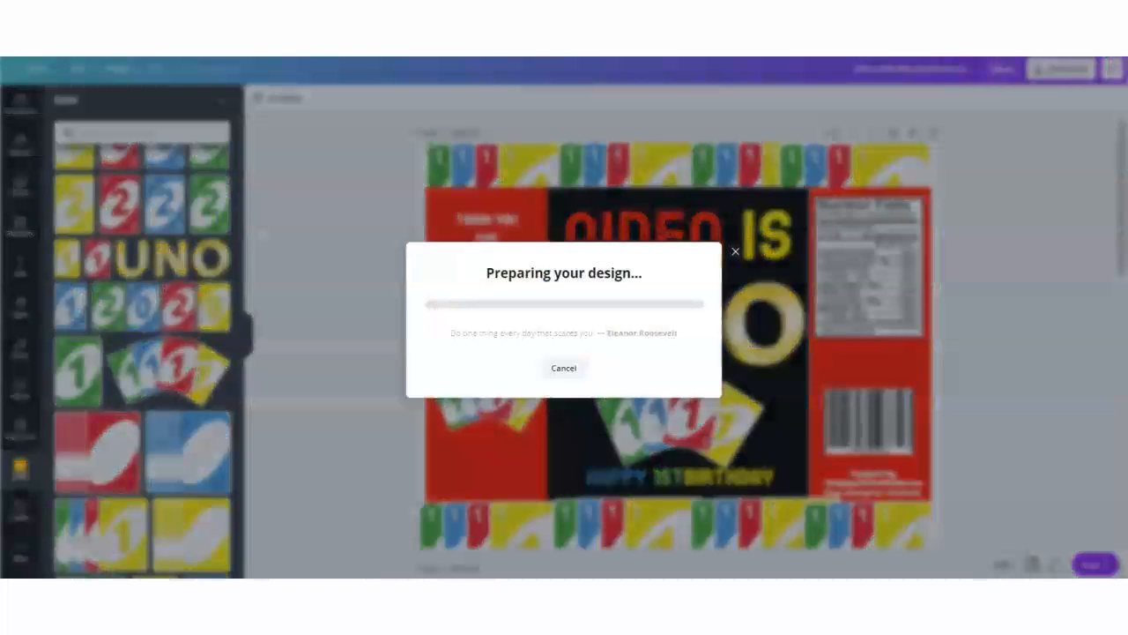